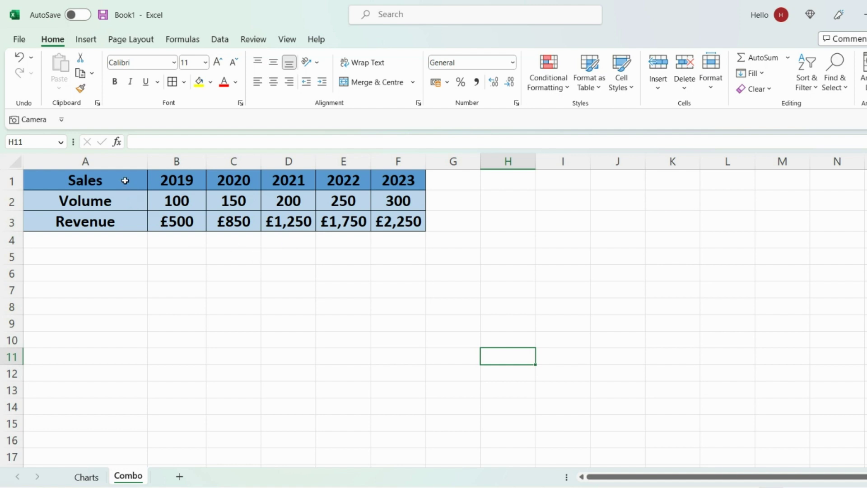
Select the Sales table A1:F3 and open More Column Charts from the Insert tab.
drag(125, 180, 397, 219)
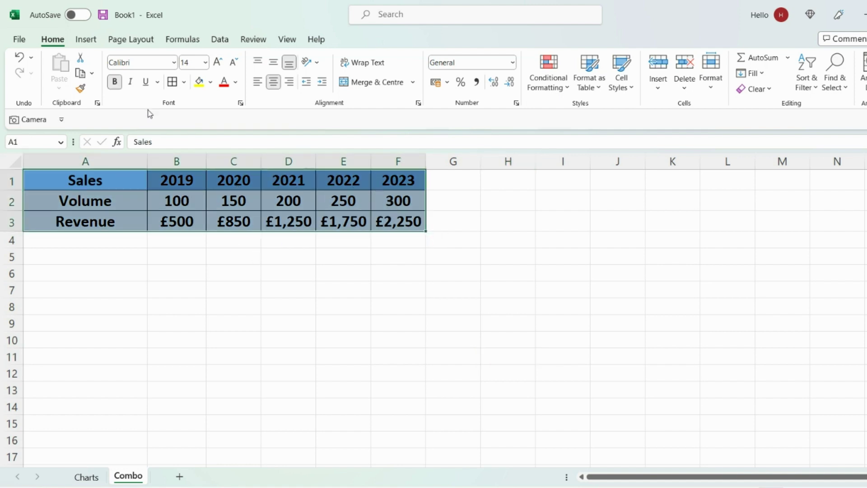
click(95, 43)
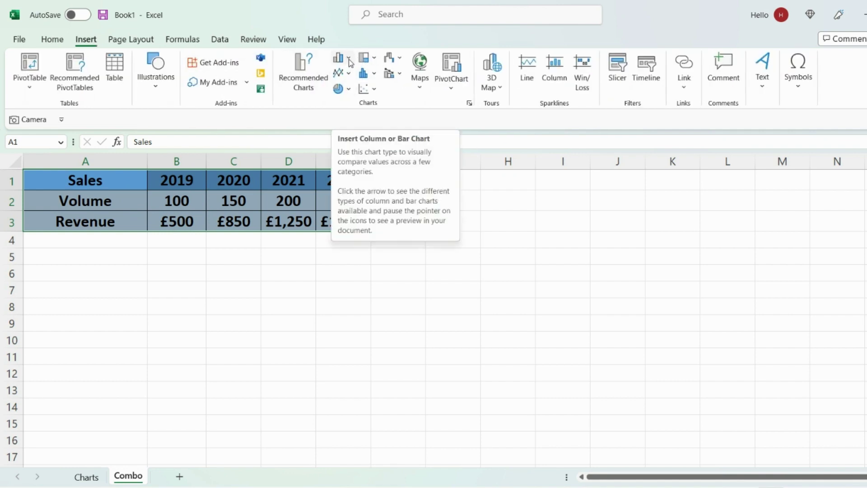
click(351, 62)
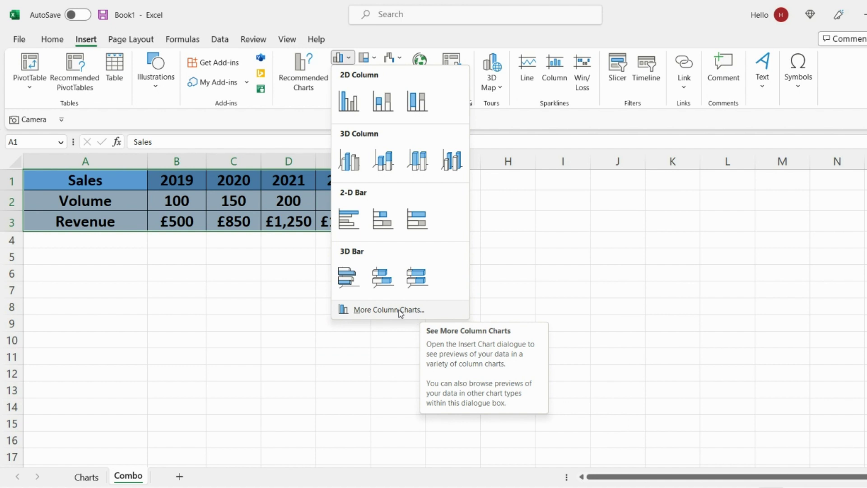
click(400, 311)
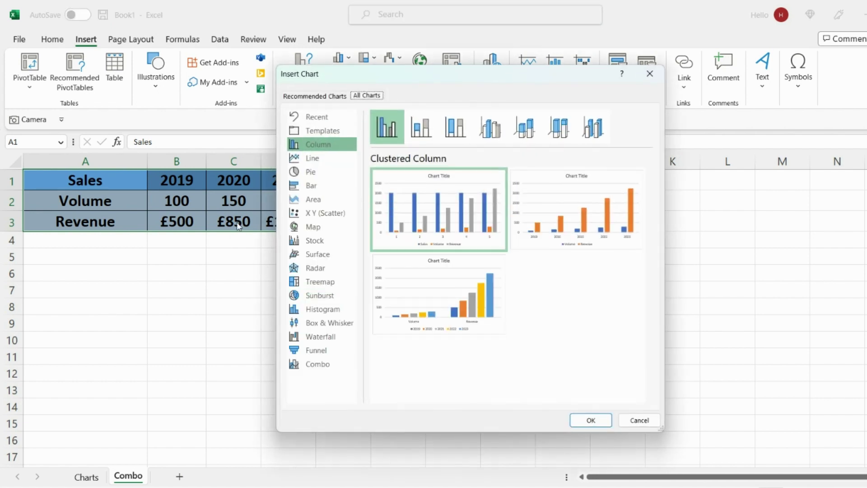
Insert a Combo chart with the Revenue series on the secondary axis.
click(334, 371)
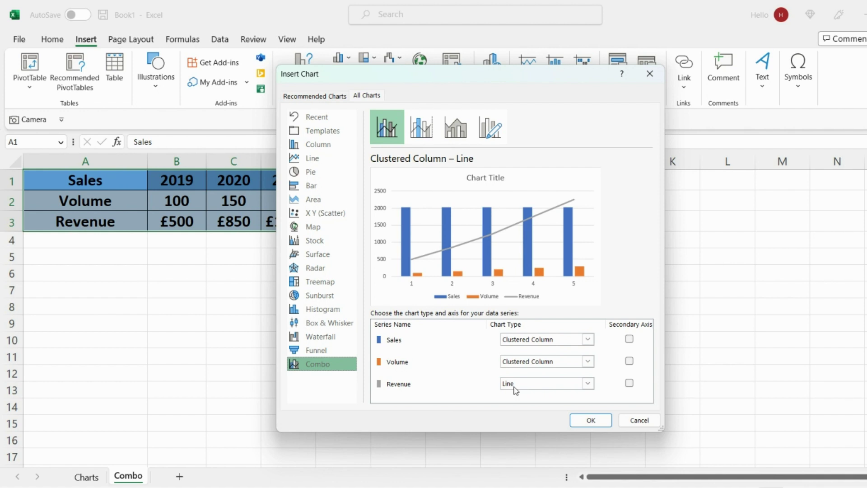
click(629, 383)
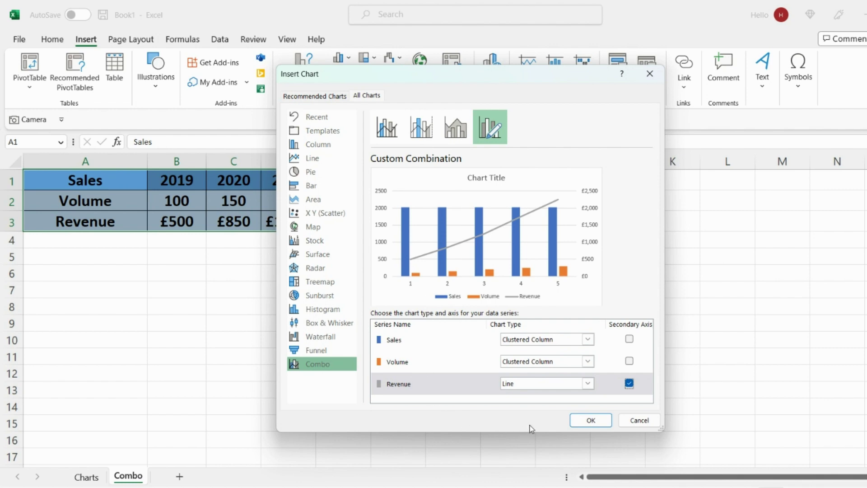
click(587, 420)
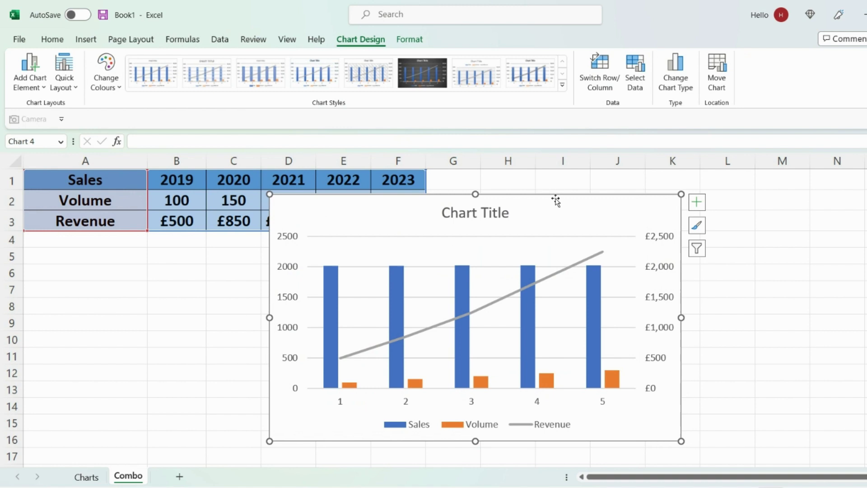
Drag the combo chart left so it sits beneath the Sales table.
mouse_move(556, 198)
mouse_down()
mouse_move(492, 193)
mouse_move(464, 206)
mouse_up()
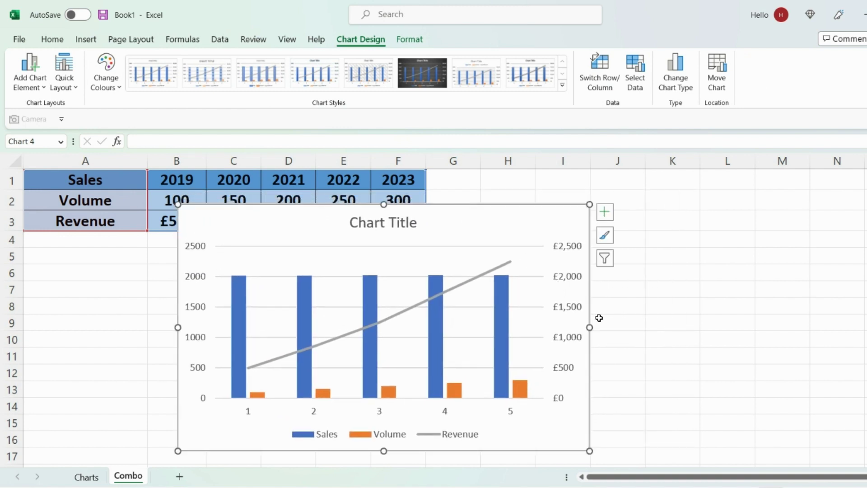
In Select Data, uncheck the Sales series to remove it from the chart.
right_click(471, 240)
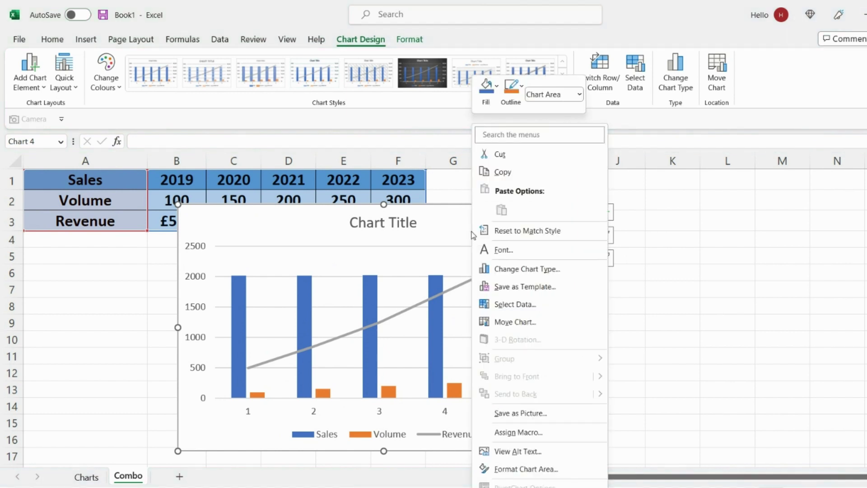
click(538, 305)
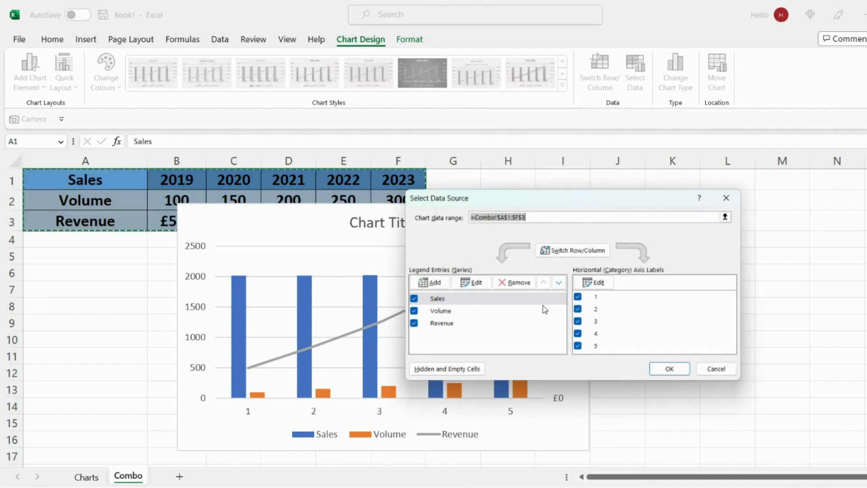
drag(582, 199, 529, 180)
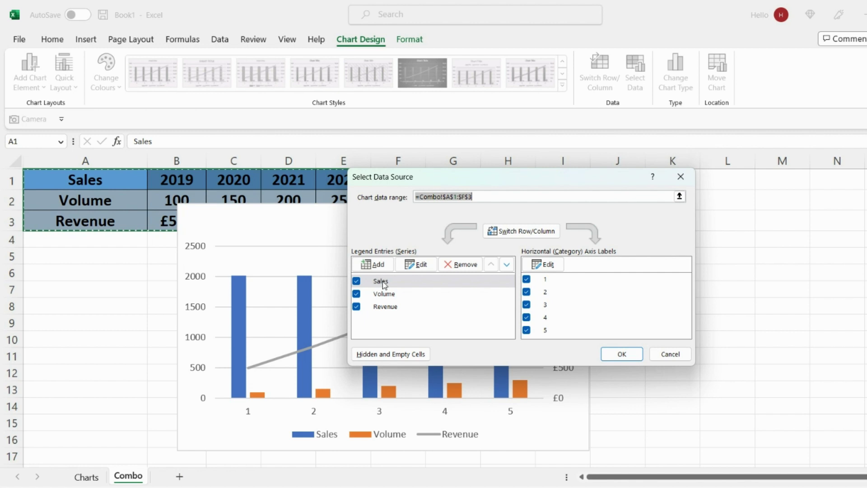
click(356, 282)
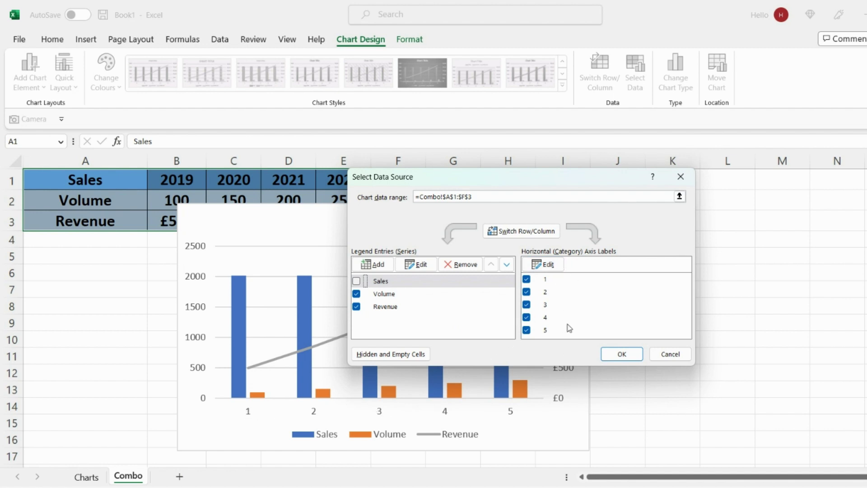
Set the horizontal axis labels to the year headings B1:F1 (2019–2023).
click(557, 269)
drag(176, 179, 400, 179)
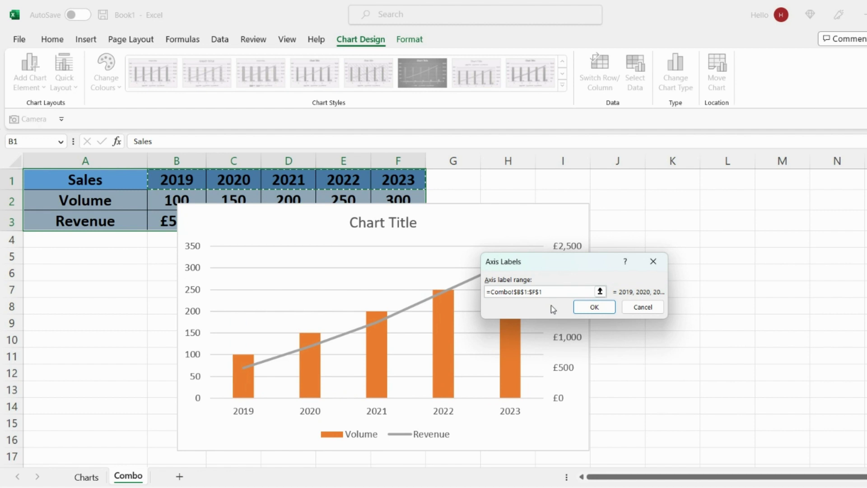
click(587, 312)
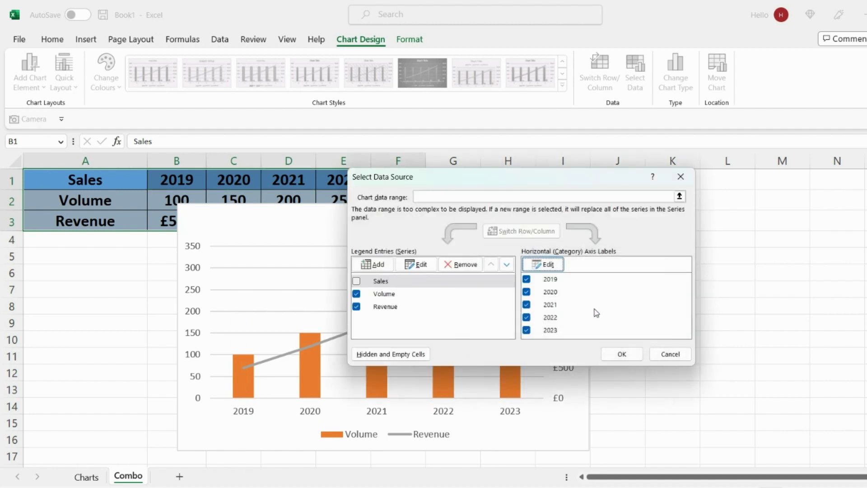
click(603, 353)
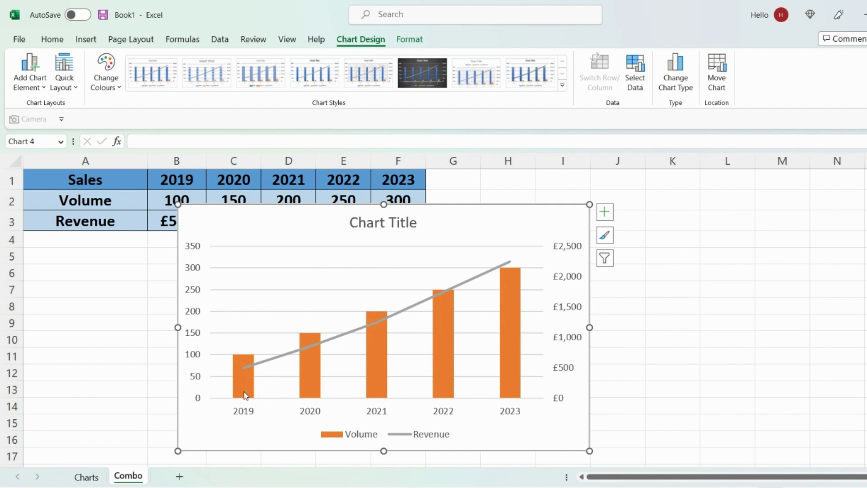
Fill the Volume columns with blue.
mouse_move(241, 360)
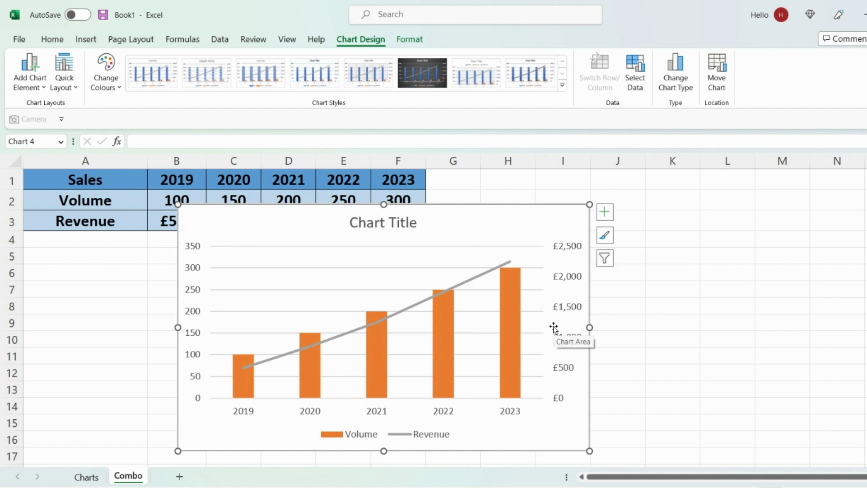
right_click(381, 350)
click(396, 316)
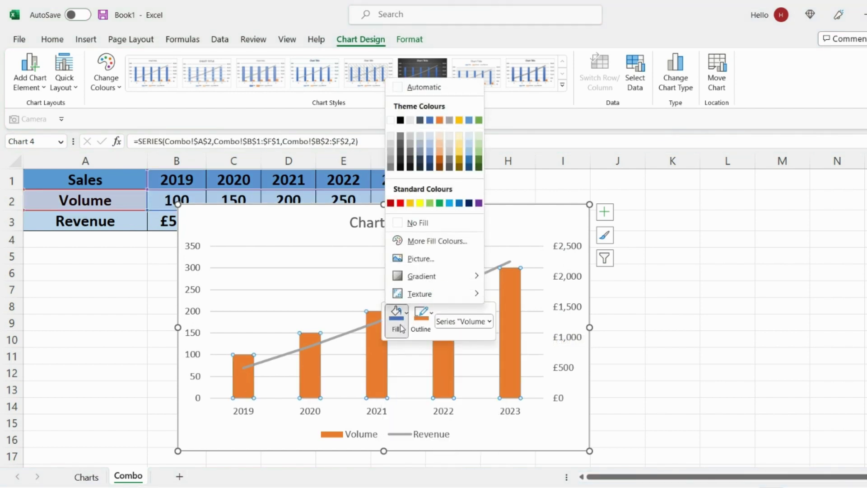
click(430, 120)
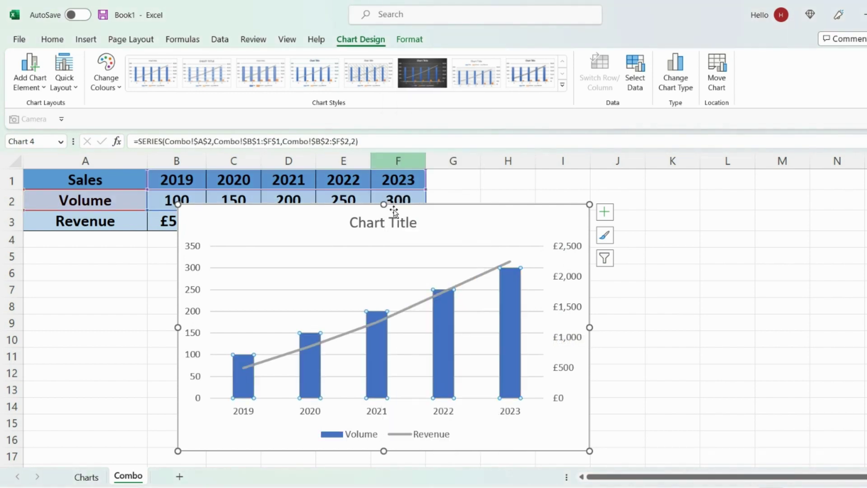
Change the Revenue line outline to orange.
right_click(471, 284)
click(510, 246)
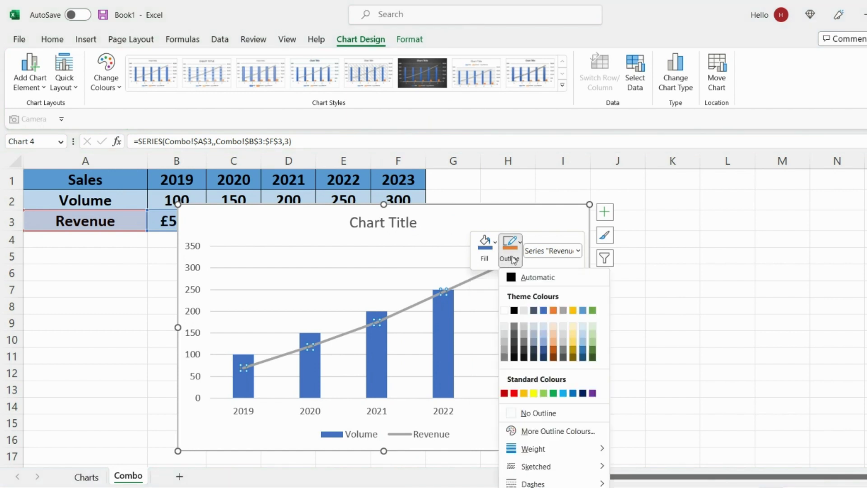
click(555, 313)
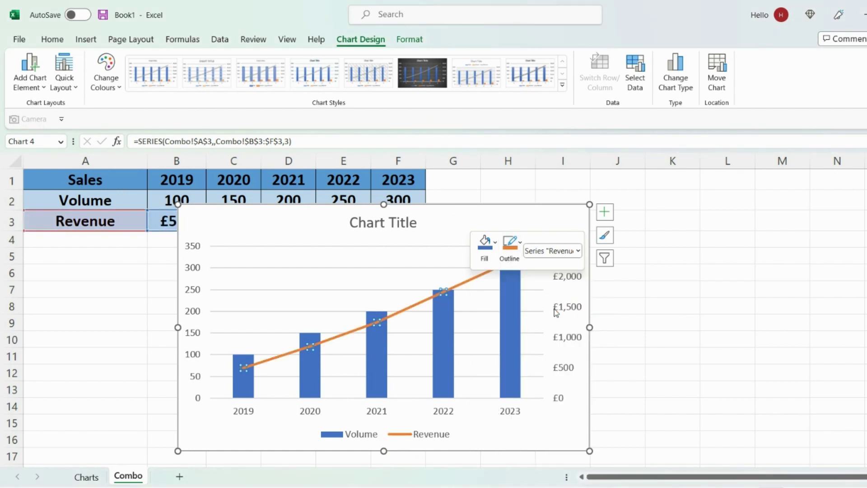
click(641, 316)
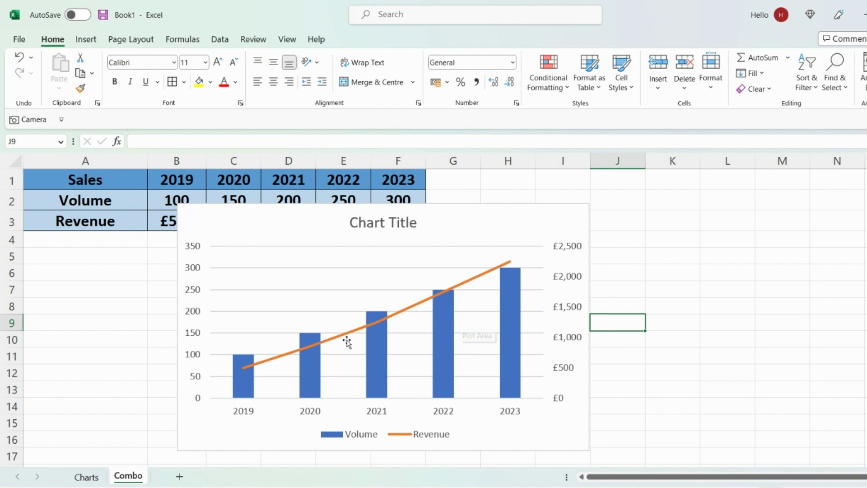
Add value data labels to the Volume columns.
right_click(241, 379)
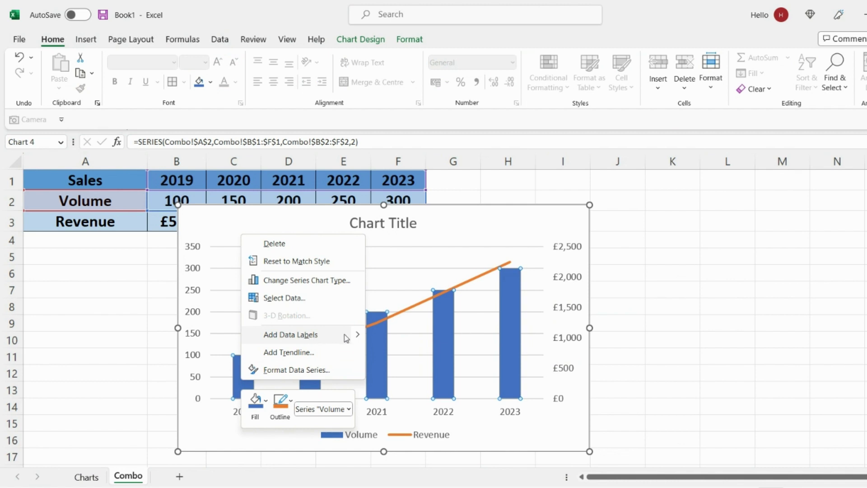
mouse_move(357, 335)
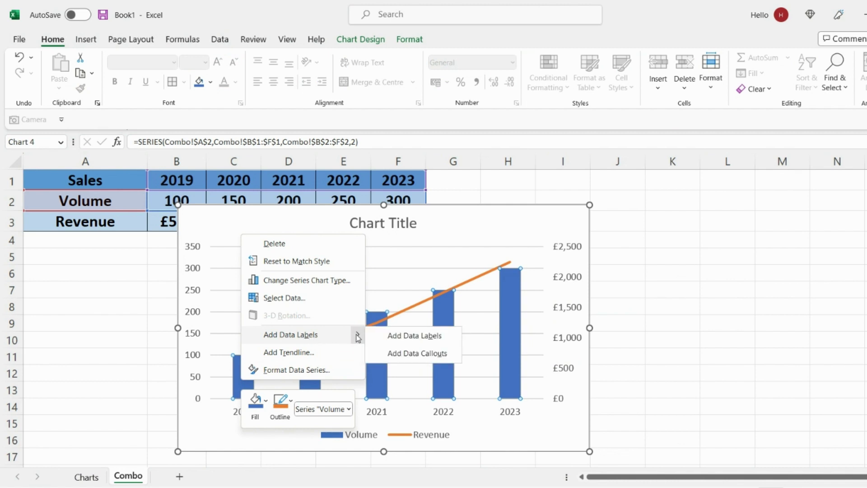
click(439, 336)
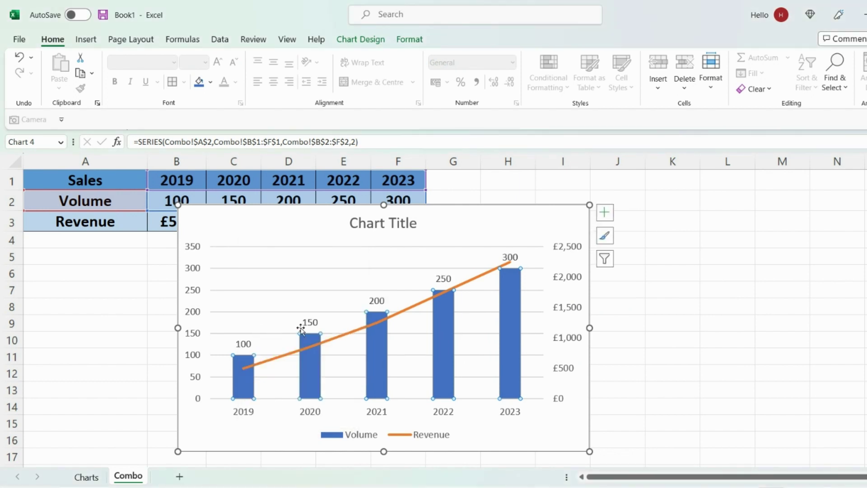
Set the Volume data labels' position to Centre in Format Data Labels.
click(248, 343)
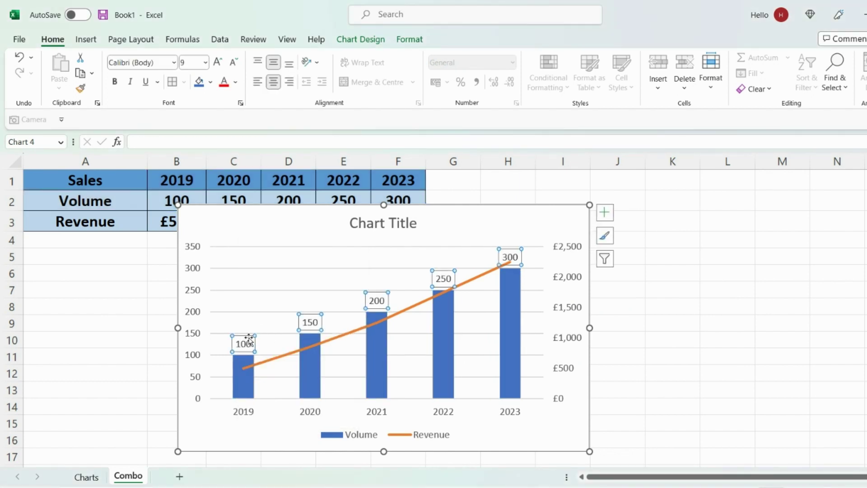
right_click(249, 341)
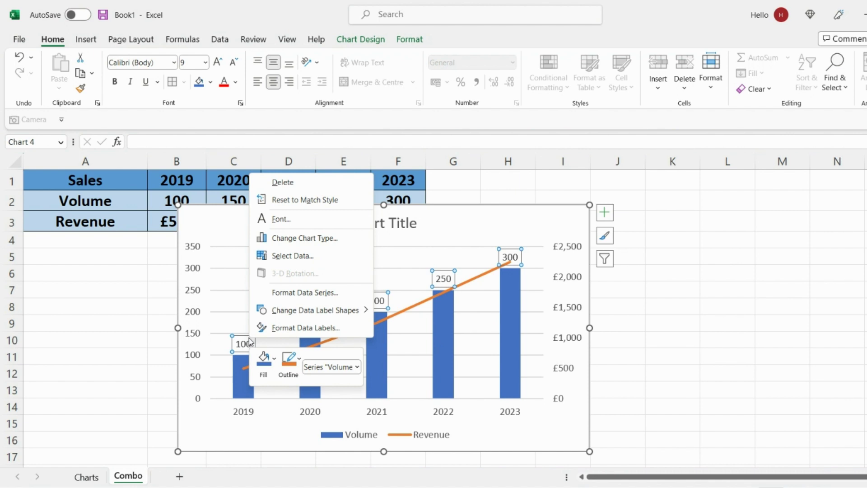
click(340, 329)
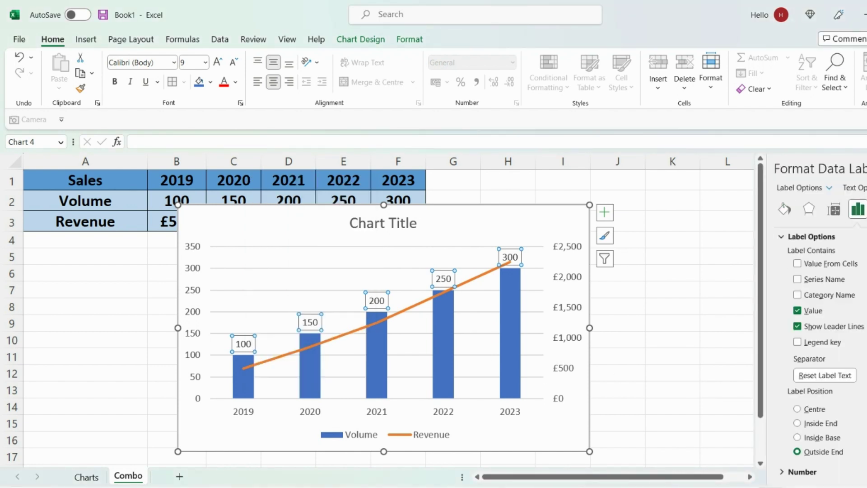
scroll(818, 343, down, 1)
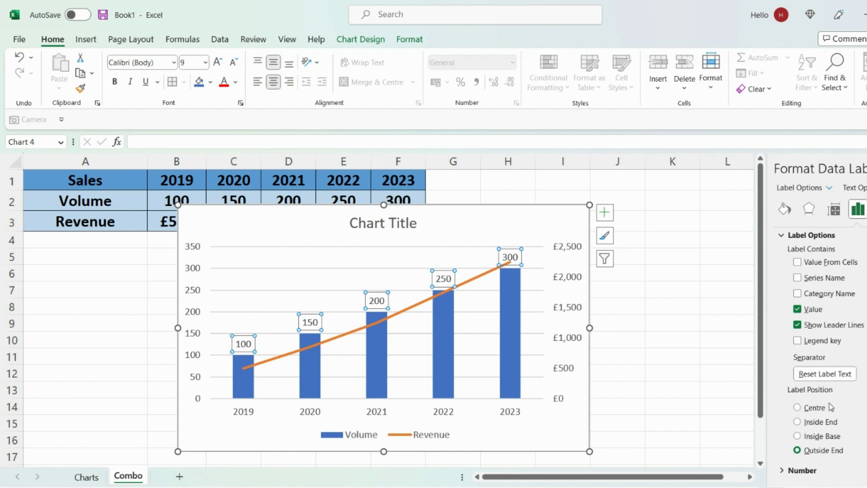
click(797, 408)
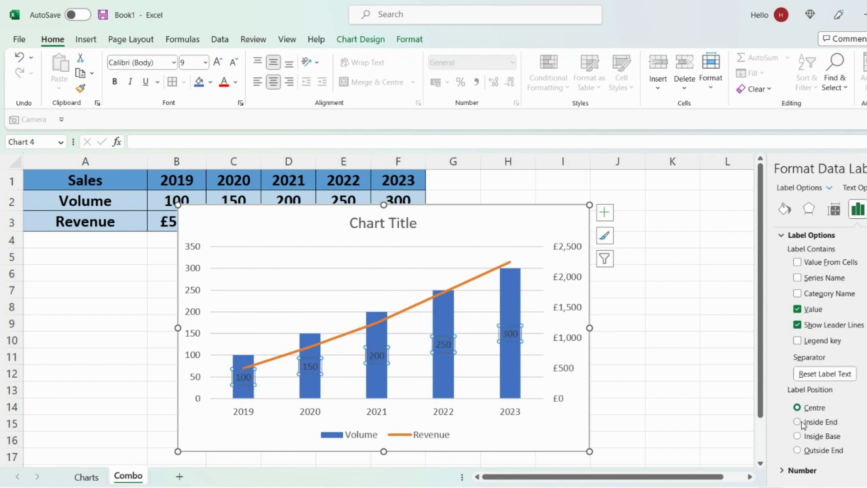
click(798, 422)
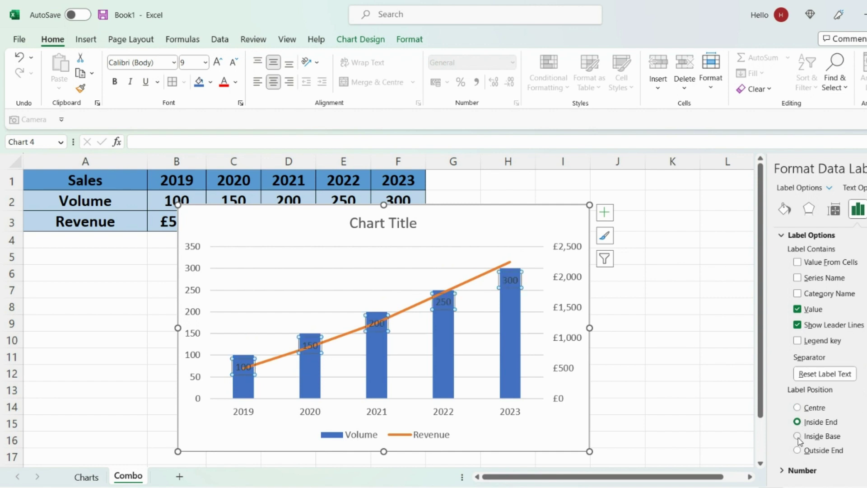
click(798, 436)
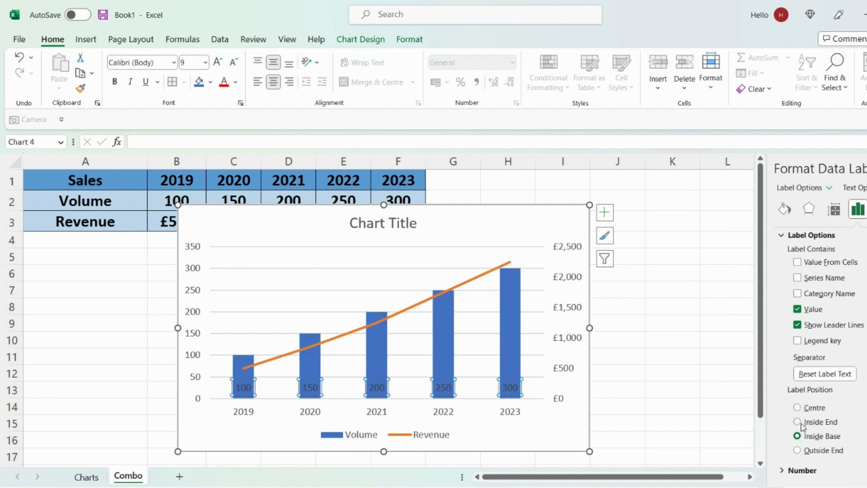
click(797, 408)
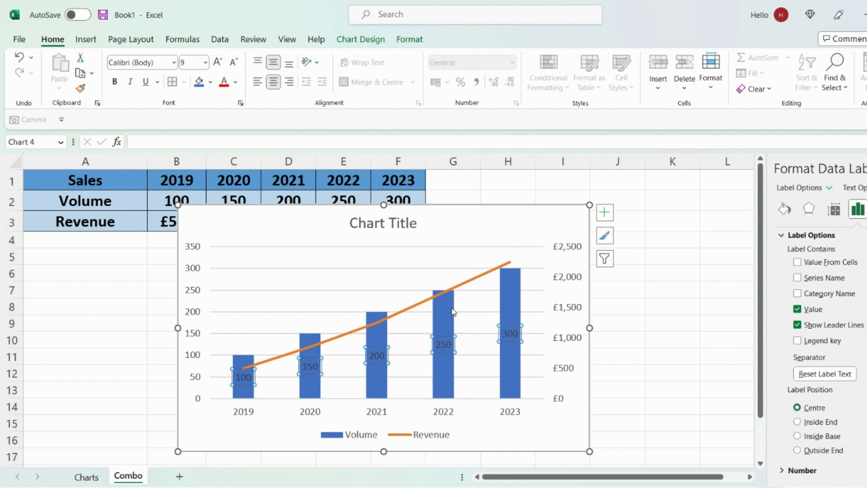
click(500, 269)
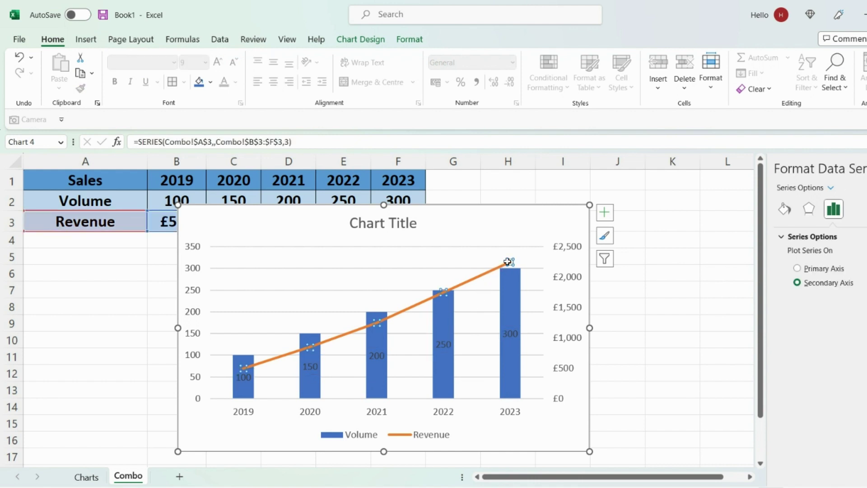
Add £ value data labels to the Revenue line.
right_click(510, 263)
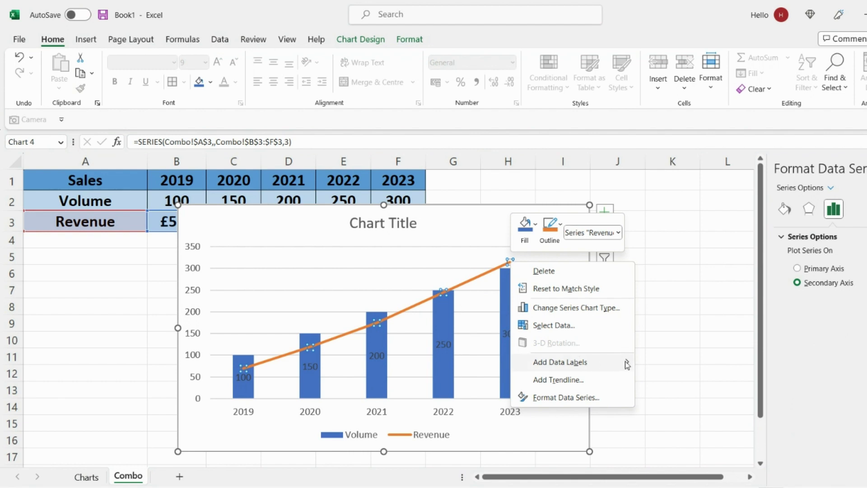
mouse_move(615, 363)
click(665, 365)
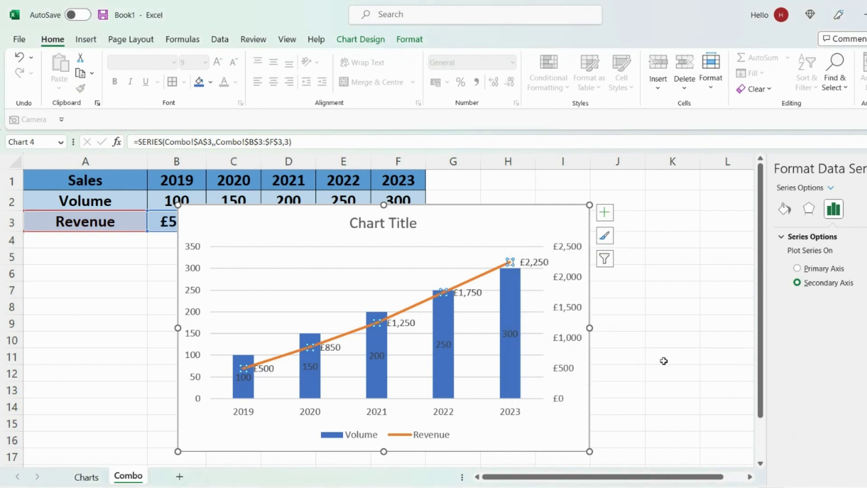
Set the Revenue data labels' position to Above.
click(407, 326)
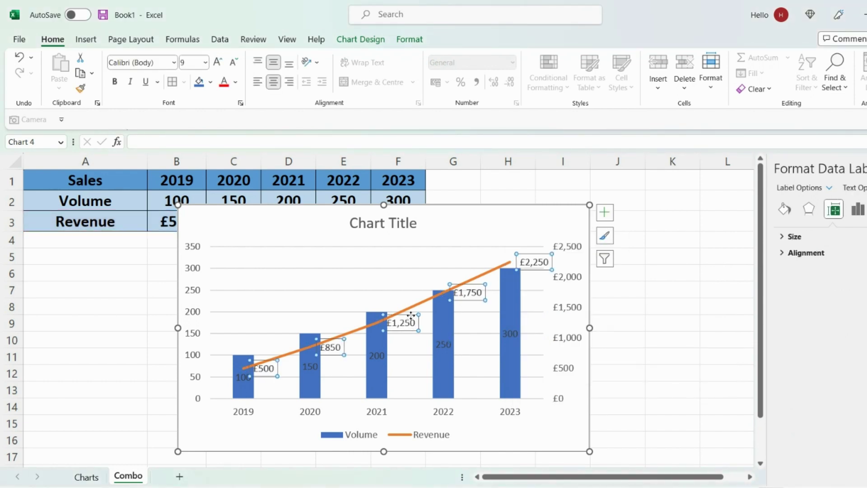
right_click(411, 316)
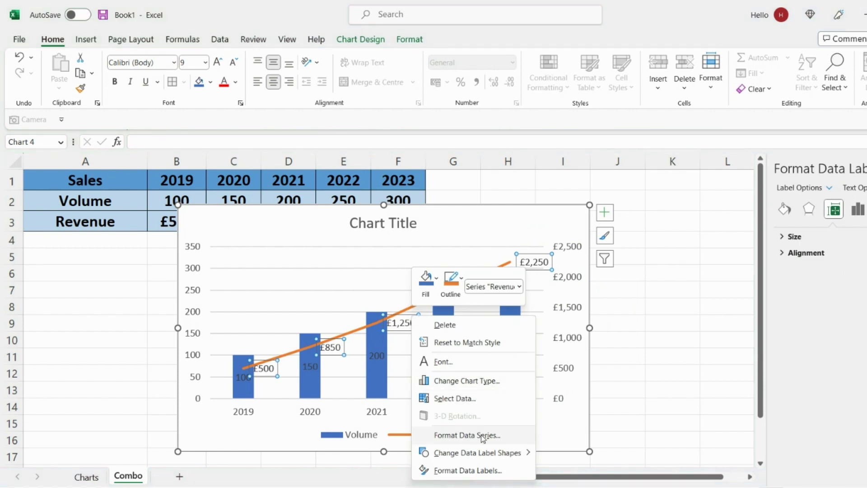
click(505, 472)
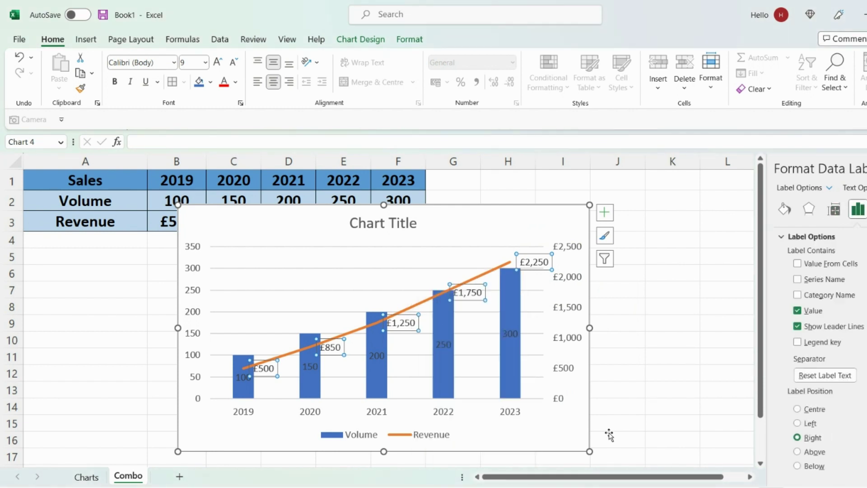
click(797, 451)
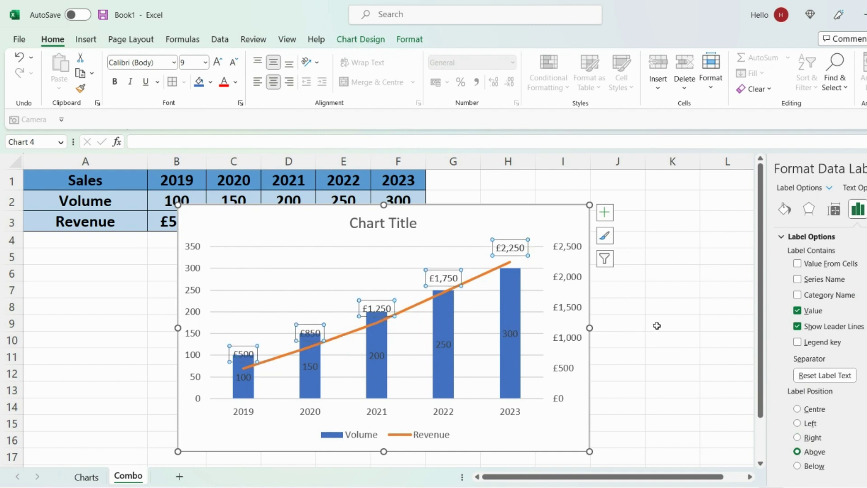
Replace the chart title text with 'Sales'.
click(673, 289)
click(392, 219)
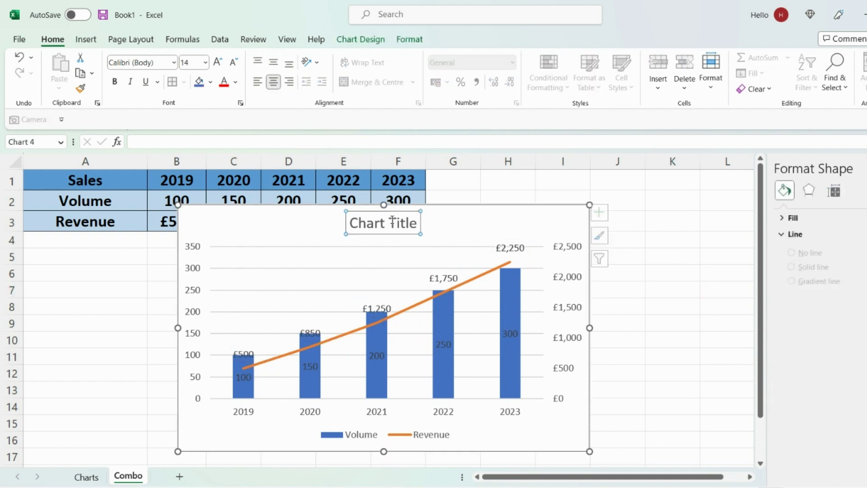
click(377, 223)
triple_click(377, 223)
text(S)
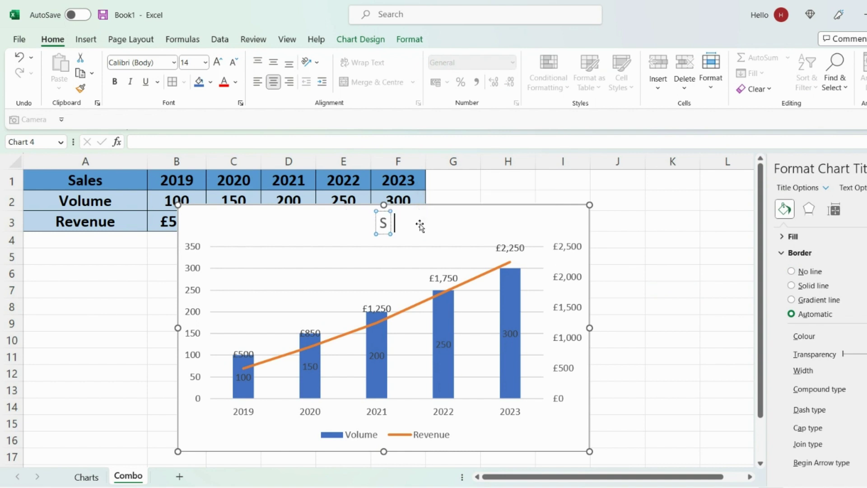
text(ales)
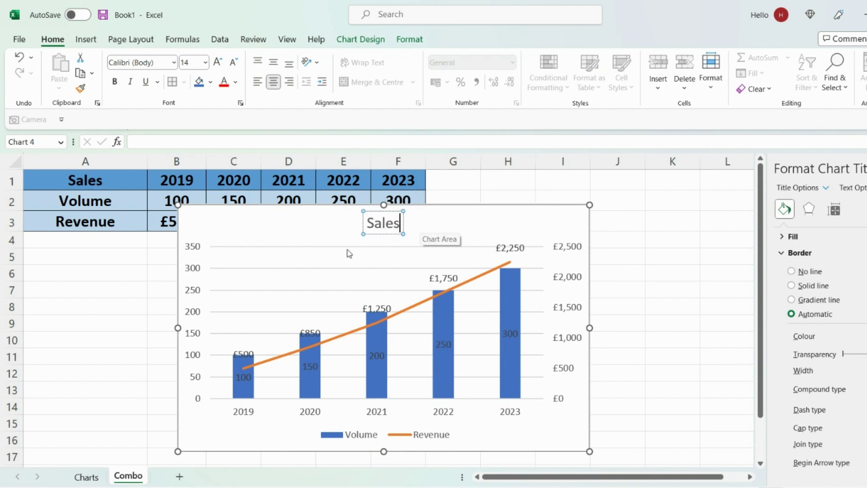
Move the chart slightly left and enlarge it a little.
click(299, 248)
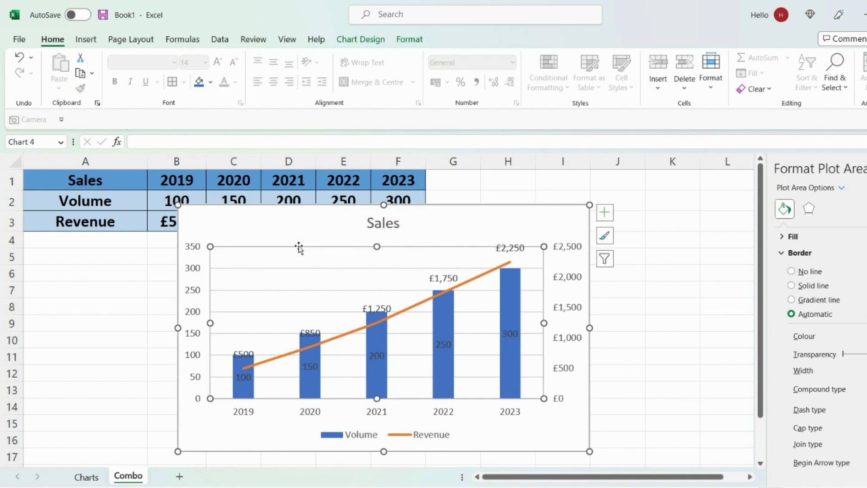
click(283, 269)
key(Escape)
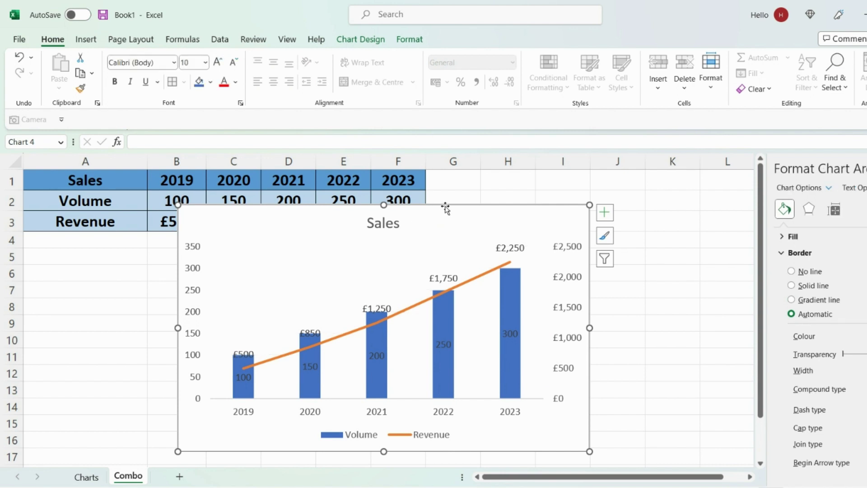
drag(446, 207, 402, 206)
drag(539, 447, 549, 451)
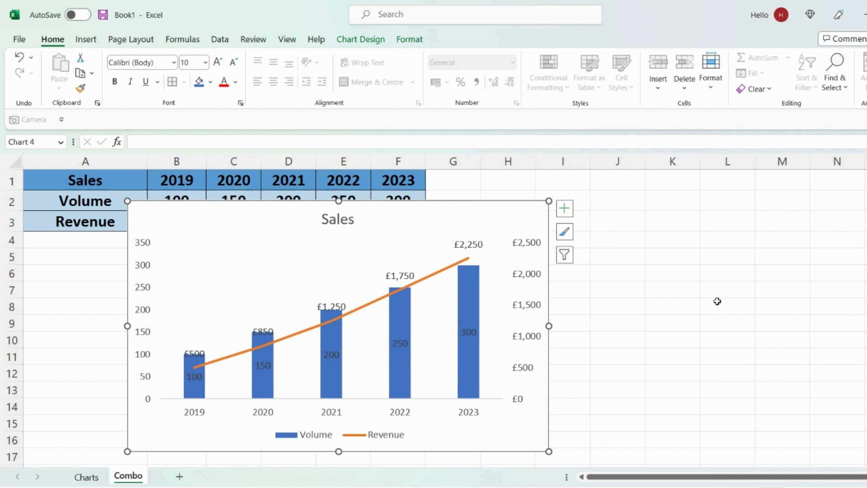
click(665, 305)
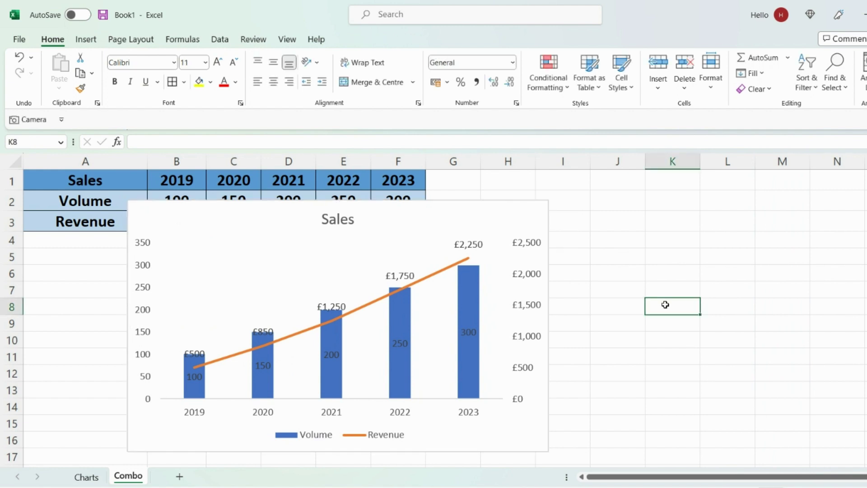